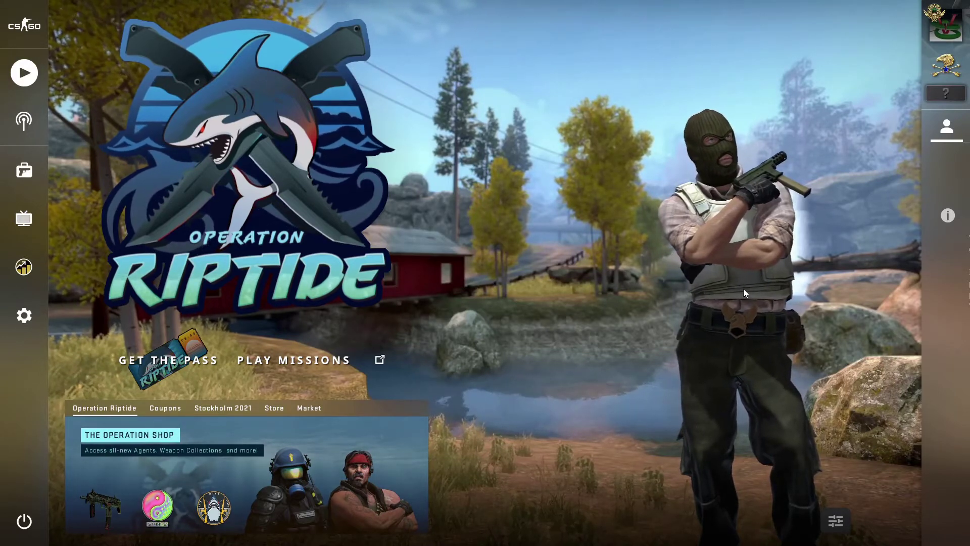
Step: Check the console key among the UI key bindings in the keyboard and mouse settings
key("grave")
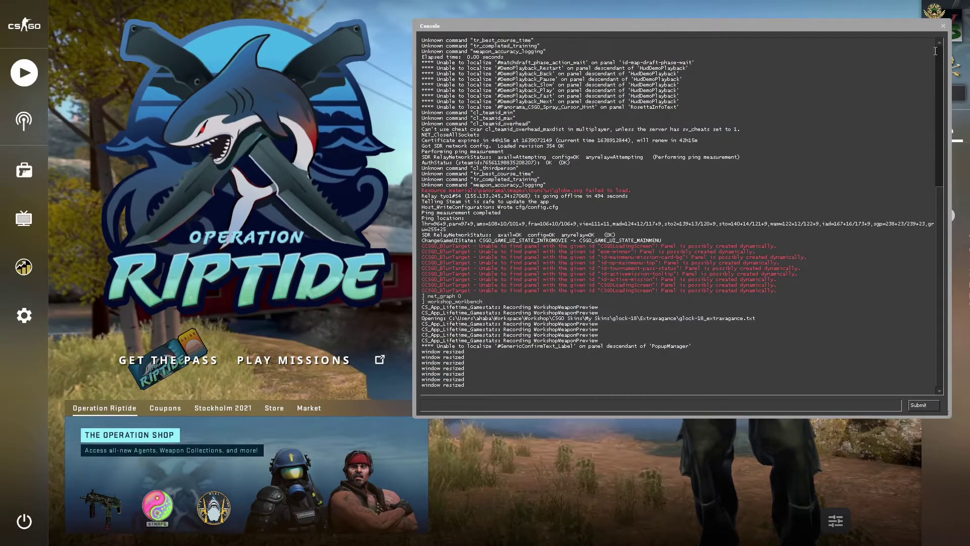
key("grave")
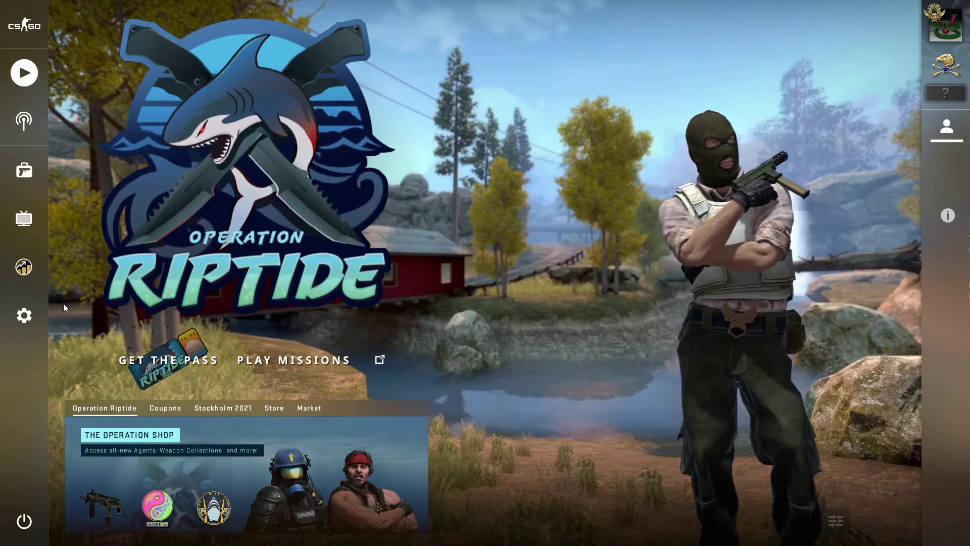
left_click(32, 314)
left_click(249, 68)
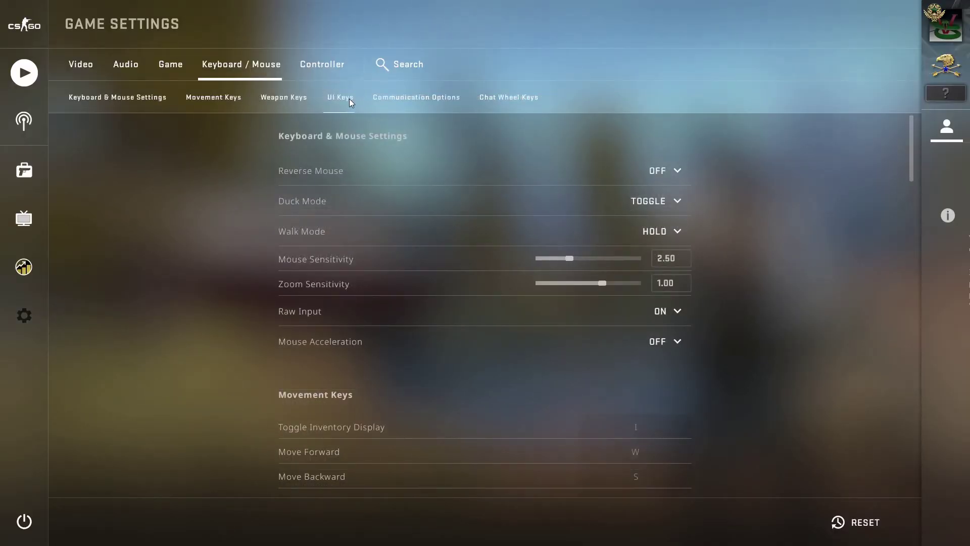
left_click(348, 99)
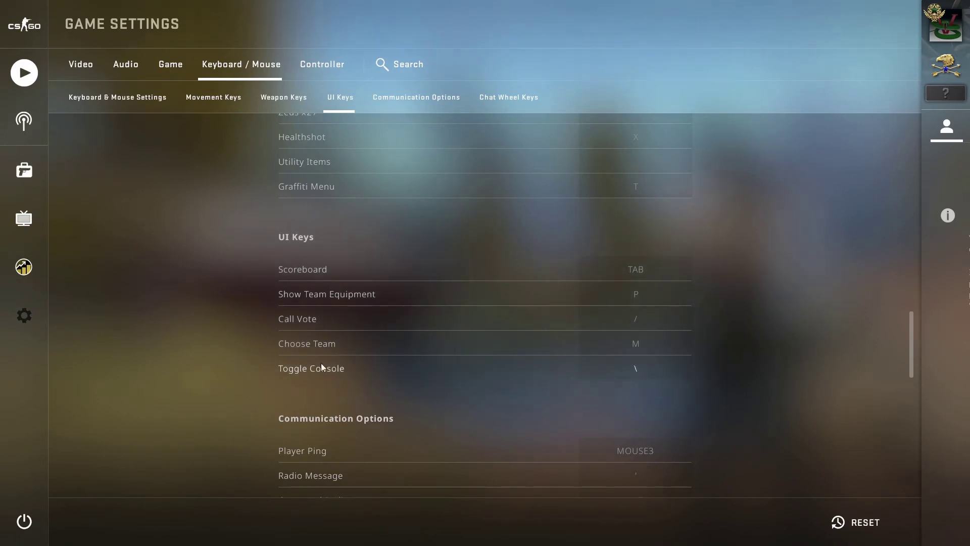
left_click(18, 21)
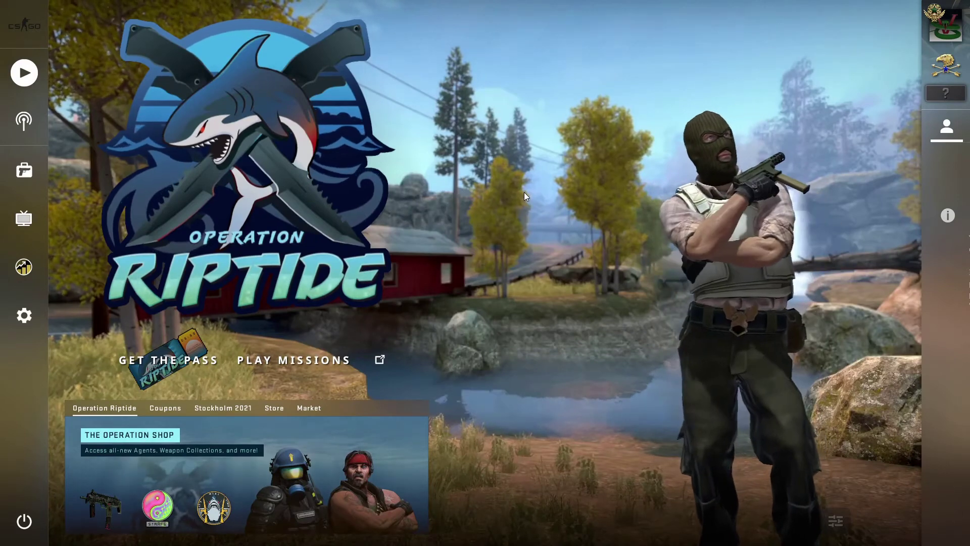
Step: Run the workshop_workbench console command to launch the Workshop Workbench with its AK-47 preview
key("grave")
key("Up")
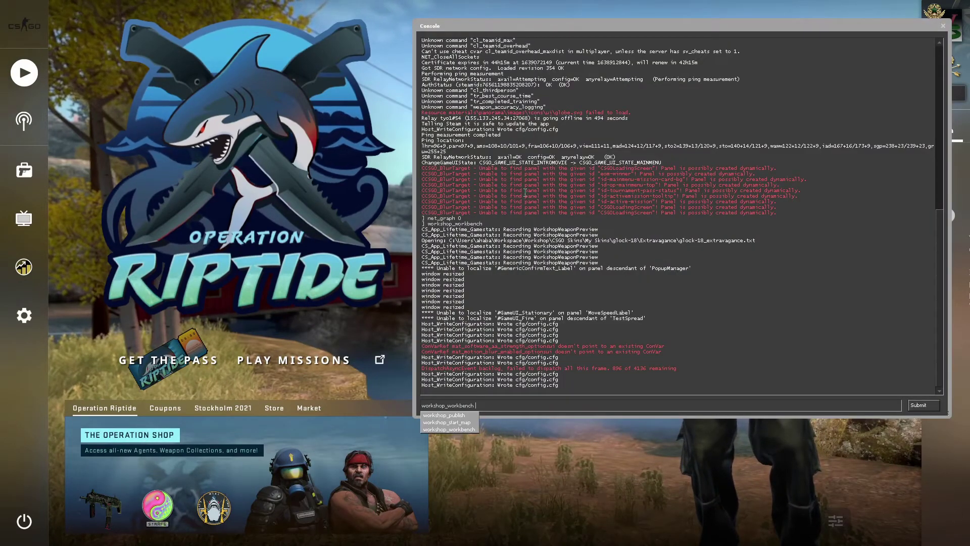
key("Return")
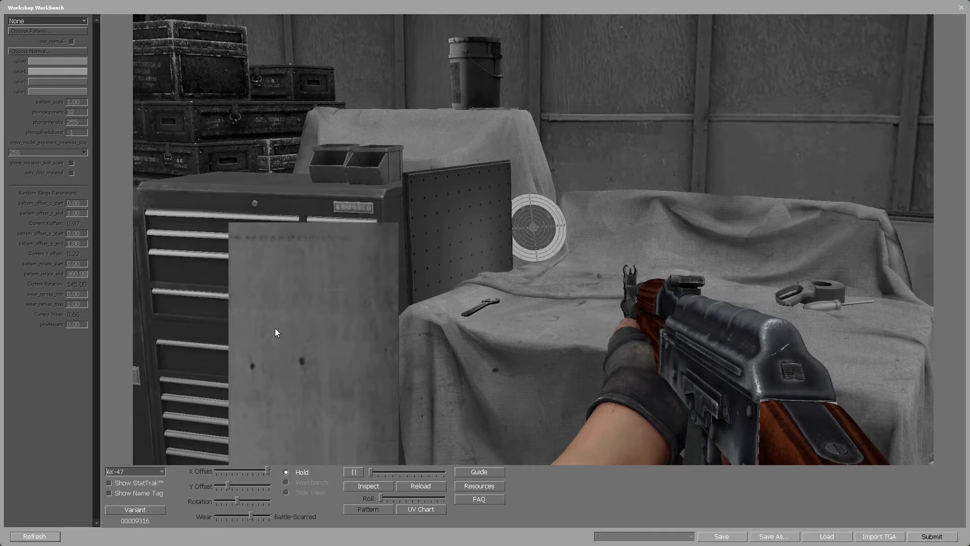
Step: Swap the AK-47 preview for the Glock-18 and show it in Side View
left_click(162, 472)
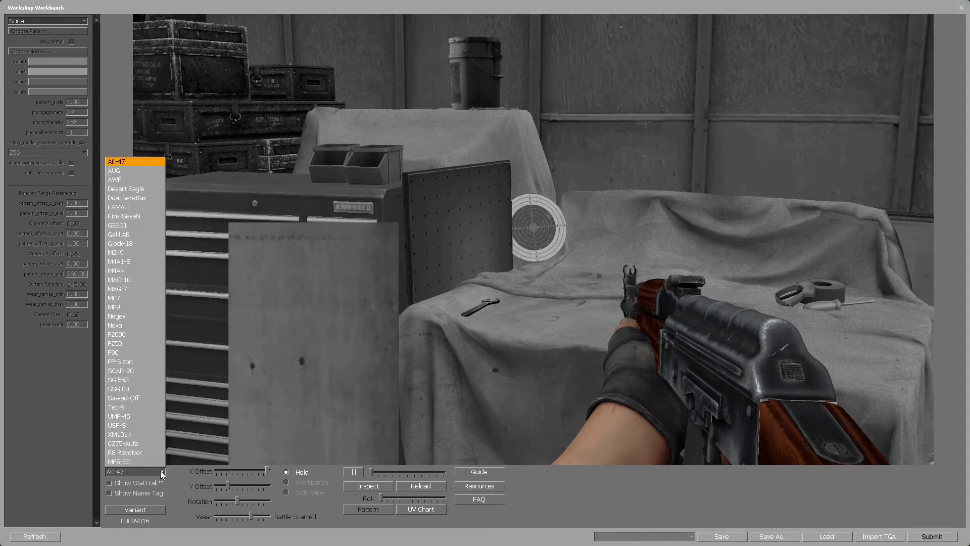
left_click(139, 245)
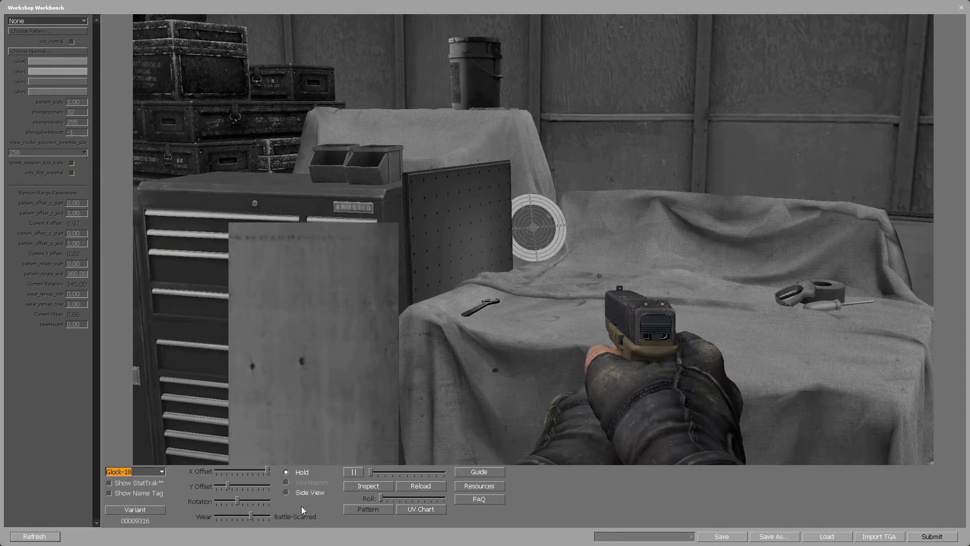
left_click(286, 492)
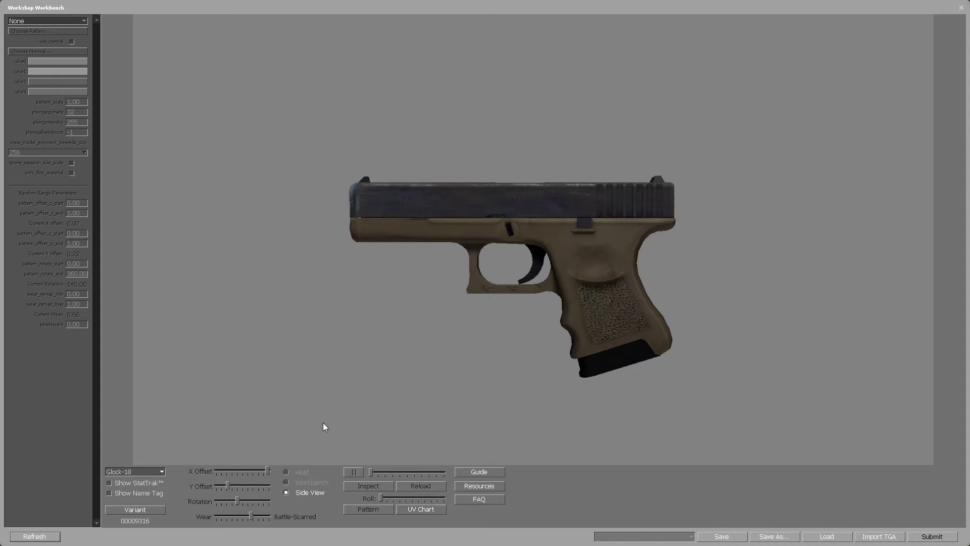
Step: Show the Glock-18 on the workbench, pause and rewind its camera animation, and roll it
left_click(302, 481)
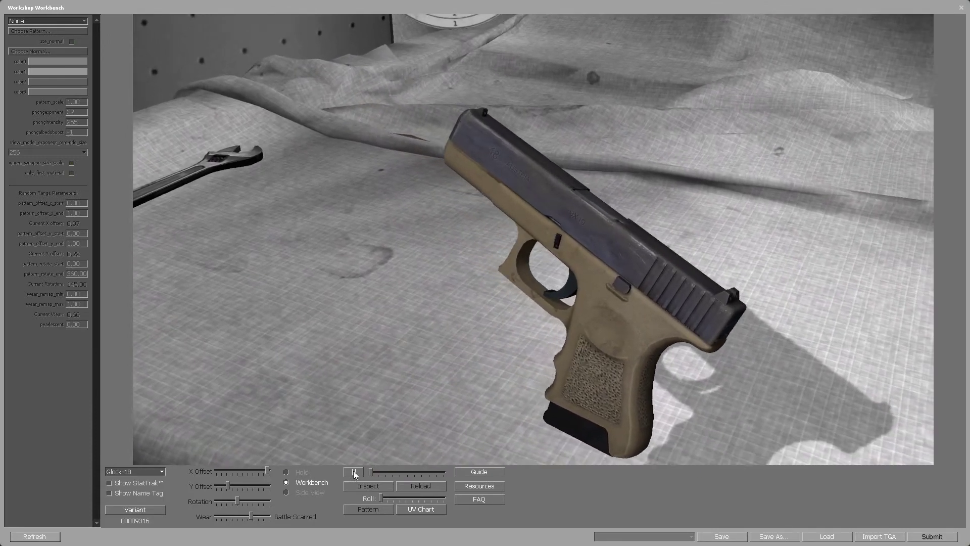
left_click(354, 472)
mouse_move(378, 472)
left_mouse_down()
mouse_move(404, 472)
mouse_move(371, 472)
left_mouse_up()
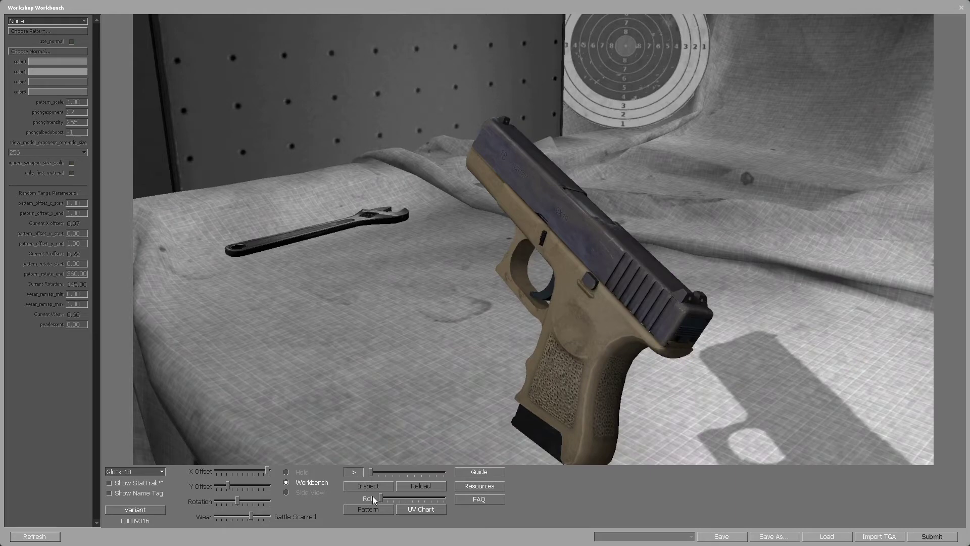
mouse_move(380, 500)
left_mouse_down()
mouse_move(443, 501)
mouse_move(380, 500)
left_mouse_up()
Step: Return to the first-person Hold view and play the inspect and reload animations
left_click(302, 474)
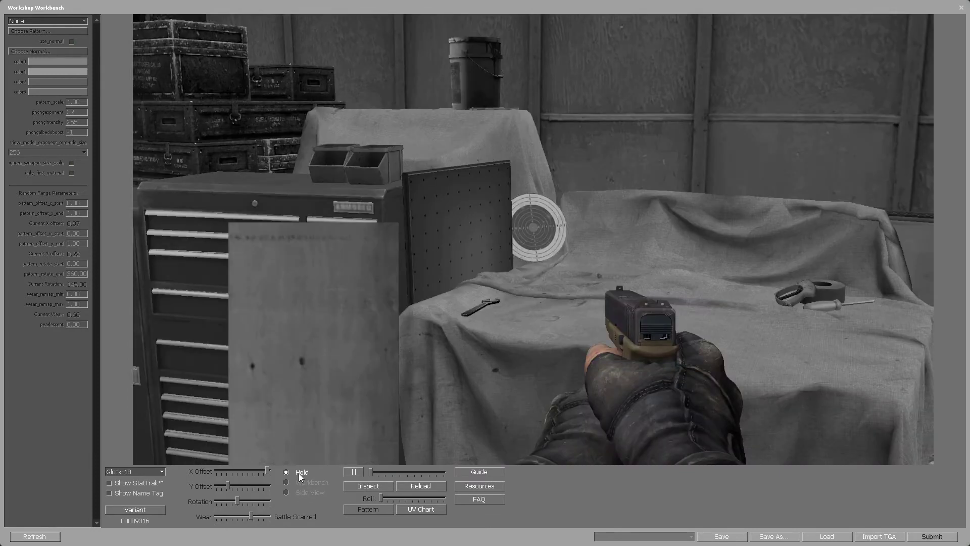
left_click(356, 487)
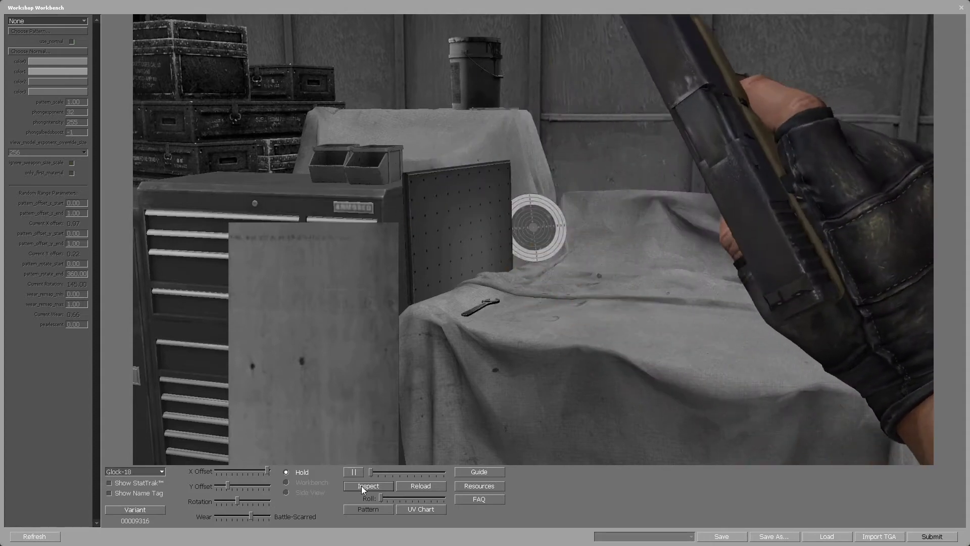
left_click(406, 487)
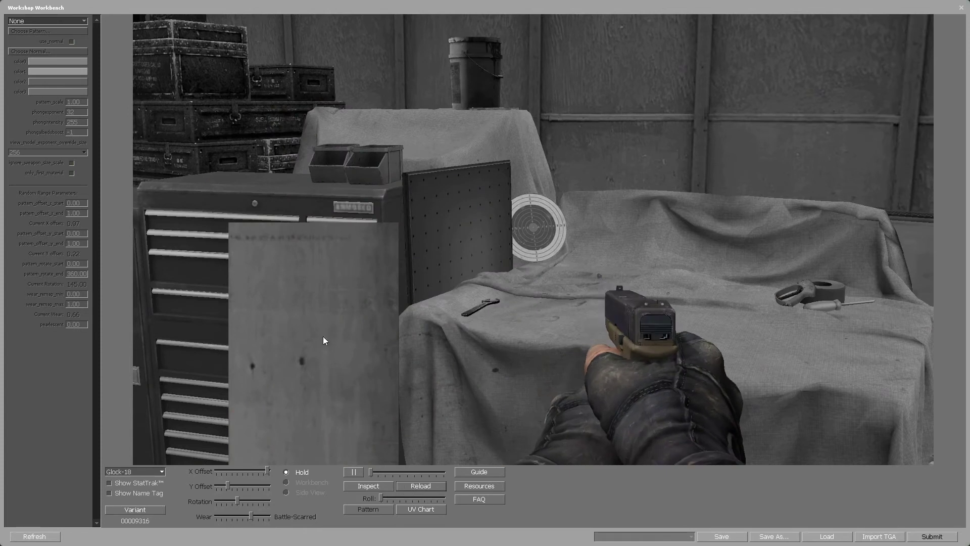
Step: Change the Glock-18's finish style to Custom Paint Job and view it from the side
left_click(85, 22)
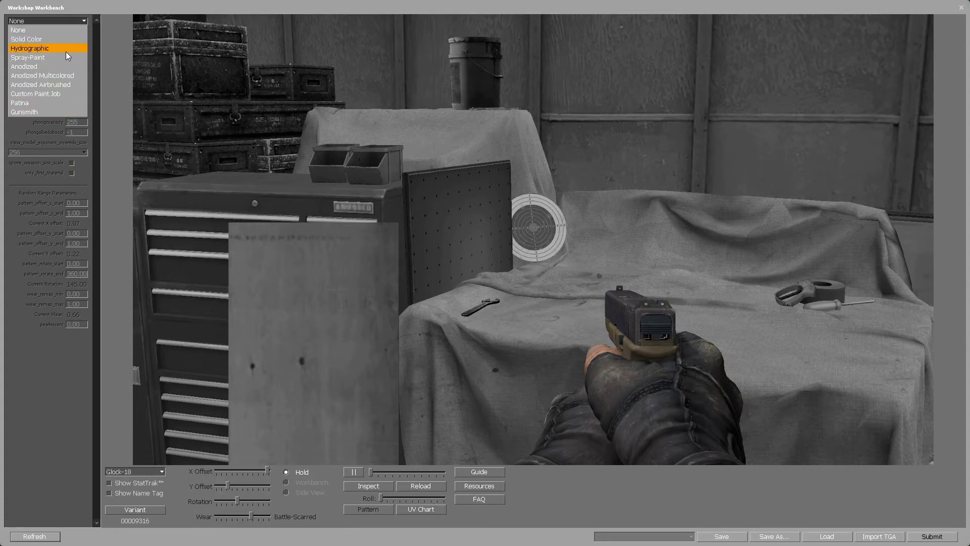
left_click(57, 95)
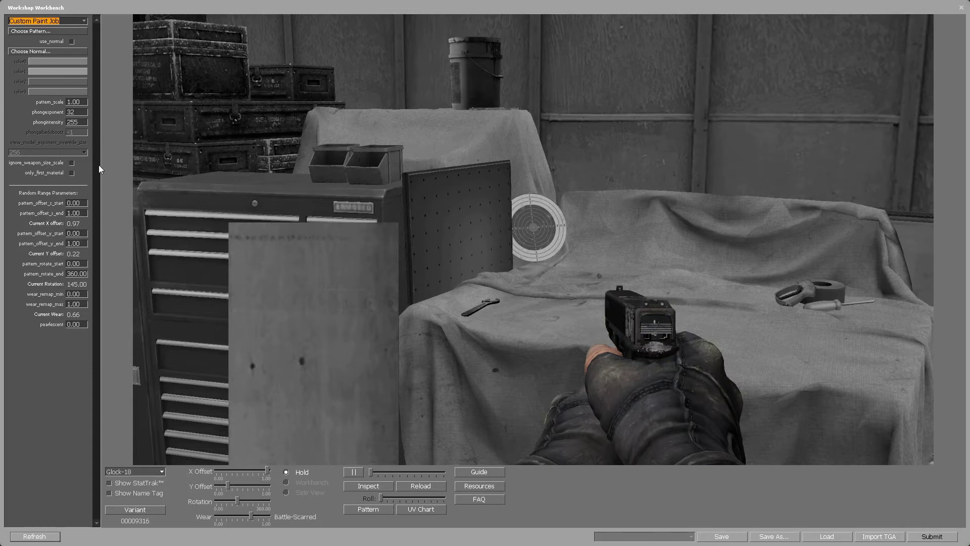
left_click(287, 492)
Step: Load uv_sheet.vtf from the texture folder as the Custom Paint Job pattern
left_click(59, 32)
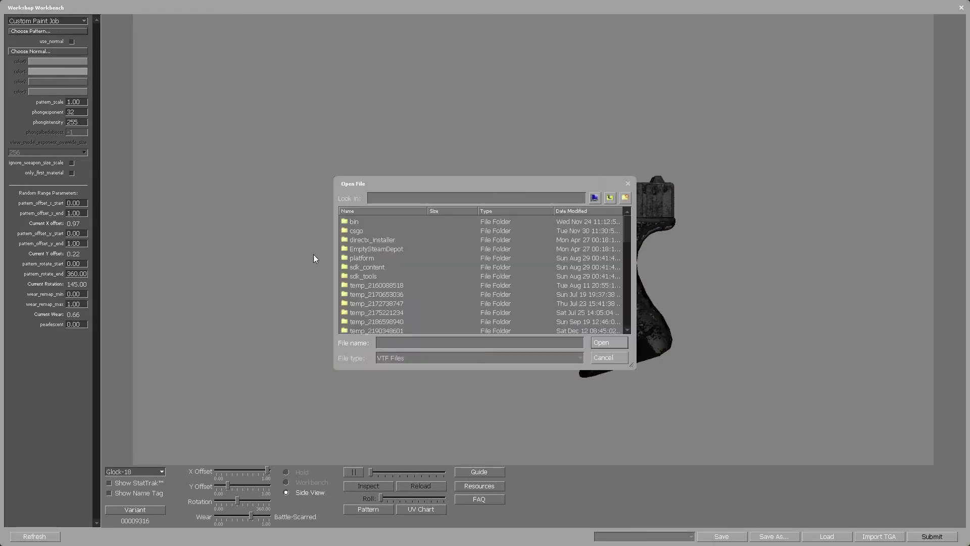
left_click(600, 342)
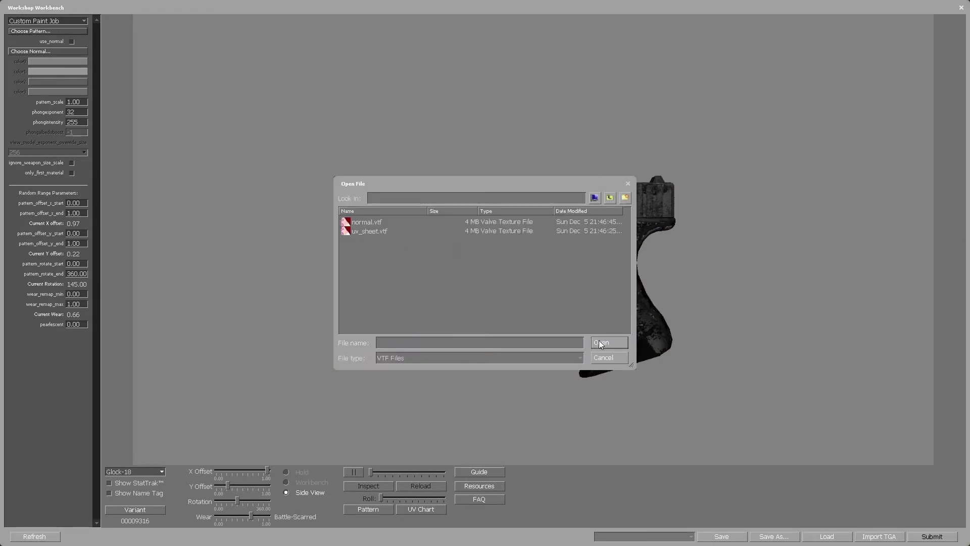
double_click(363, 229)
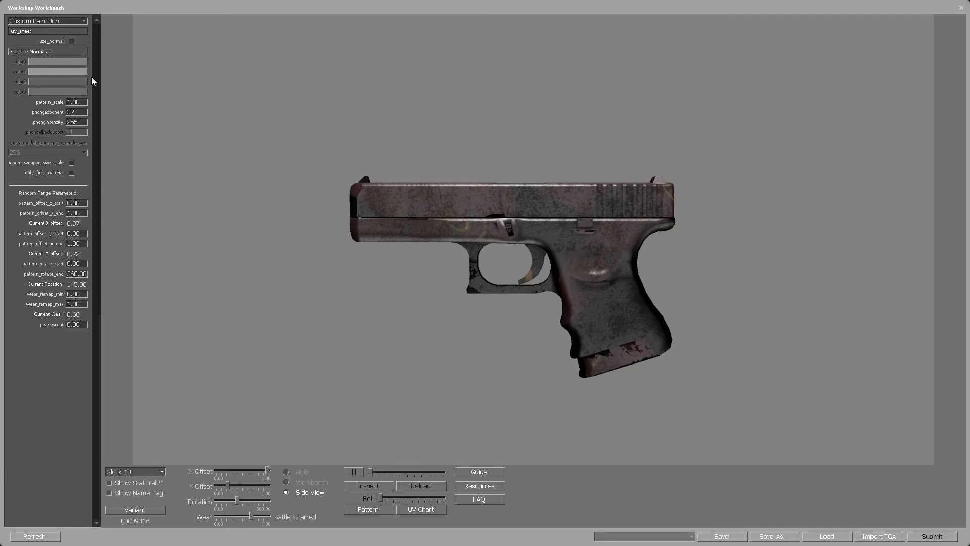
Step: Enable ignore_weapon_size_scale, set pattern offset x/y and rotate end to 0, and set Factory New wear
left_click(72, 163)
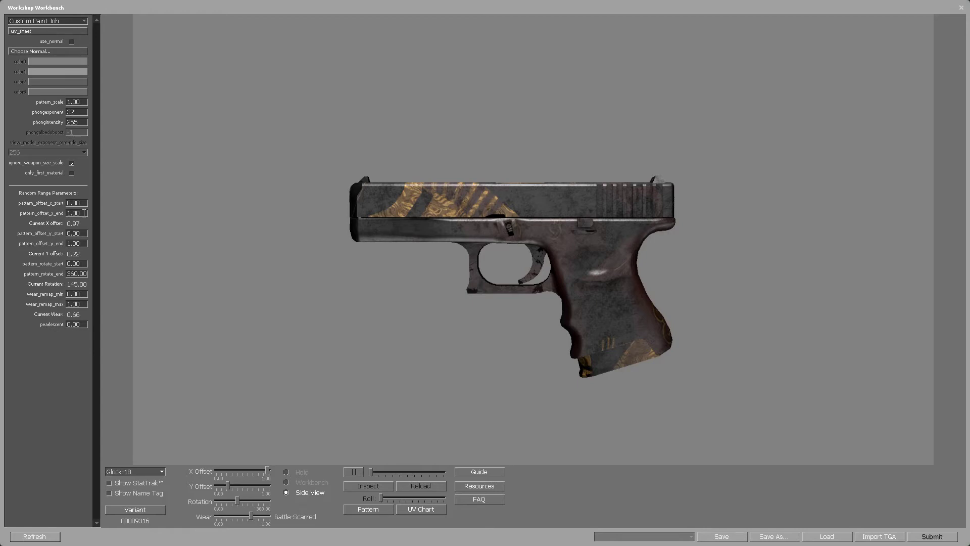
left_click_drag(84, 212, 66, 275)
type("000")
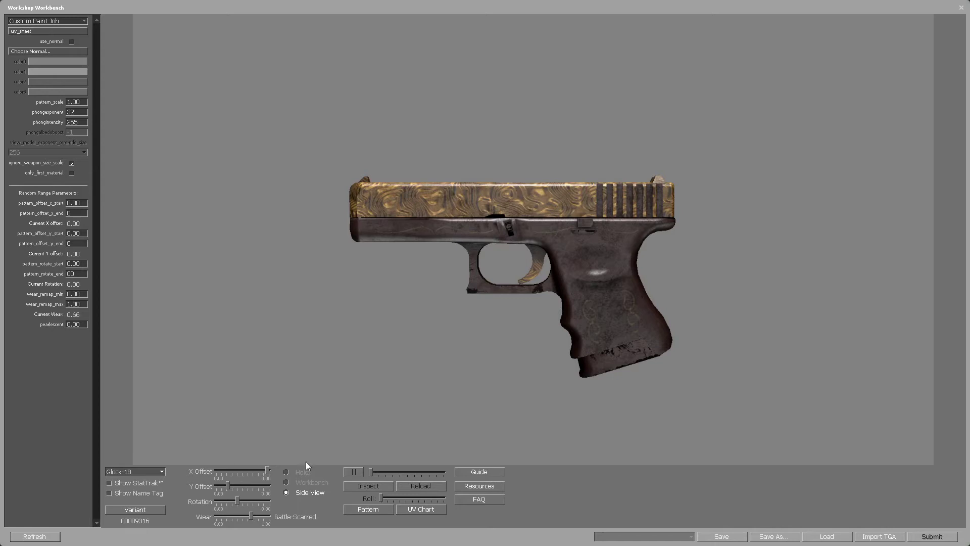
left_click_drag(251, 516, 186, 499)
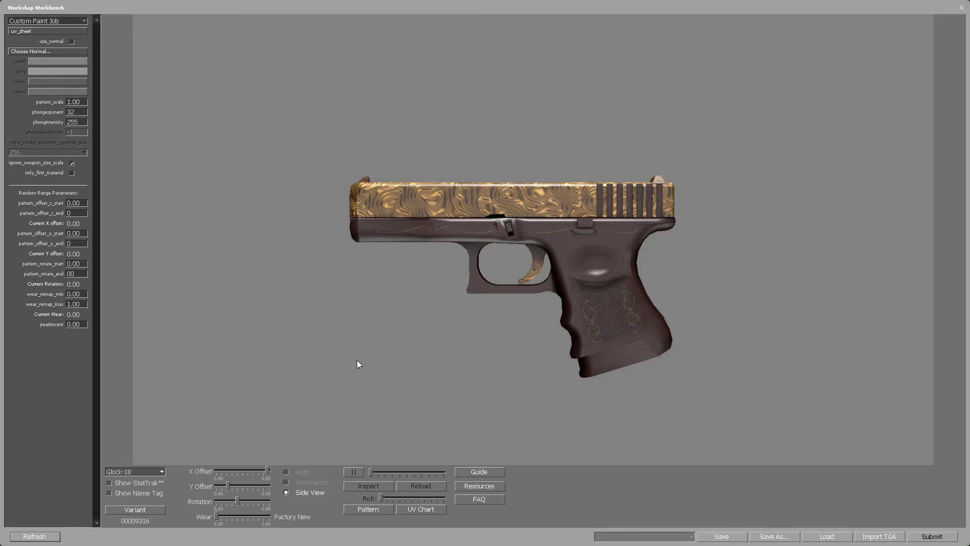
Step: Enable use_normal with normal.vtf as the normal map, then show the Glock on the workbench
left_click(71, 42)
left_click(74, 50)
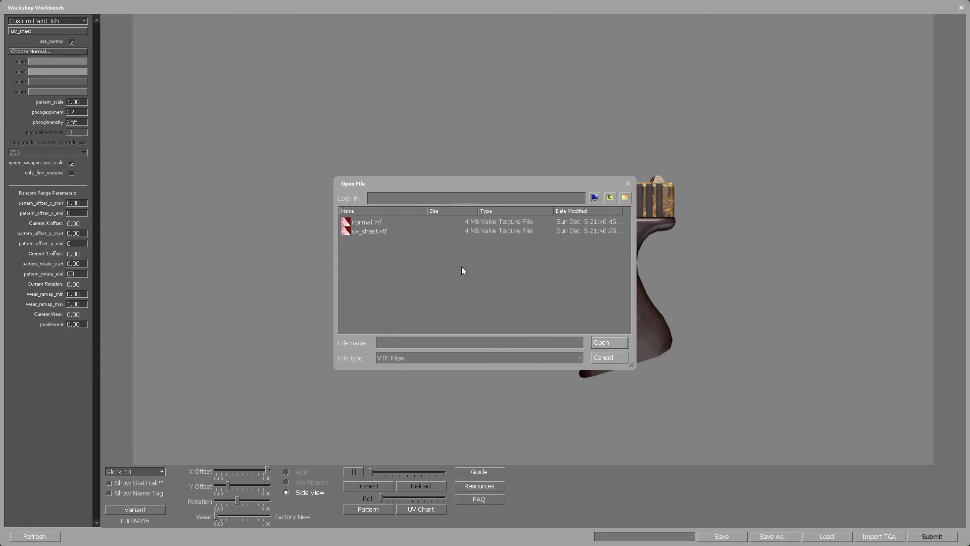
double_click(373, 222)
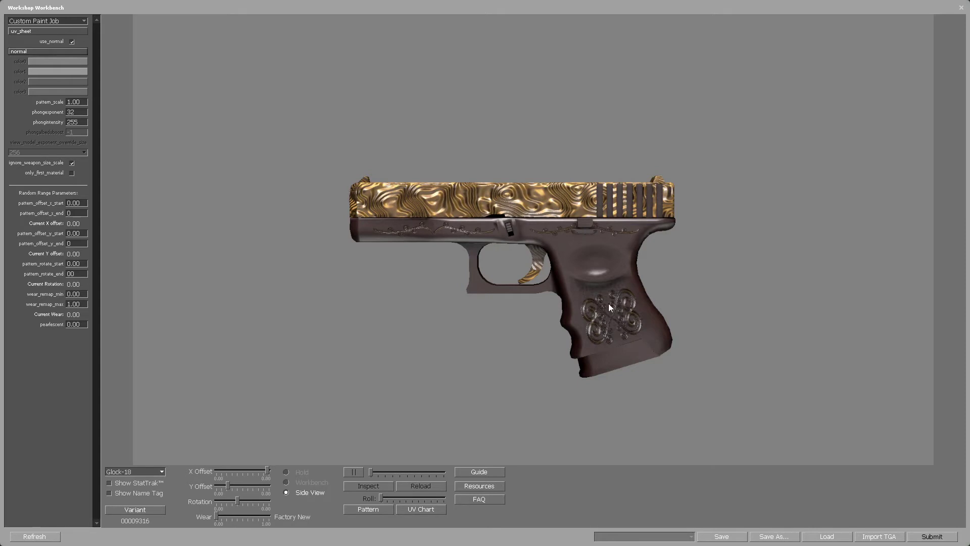
left_click(296, 483)
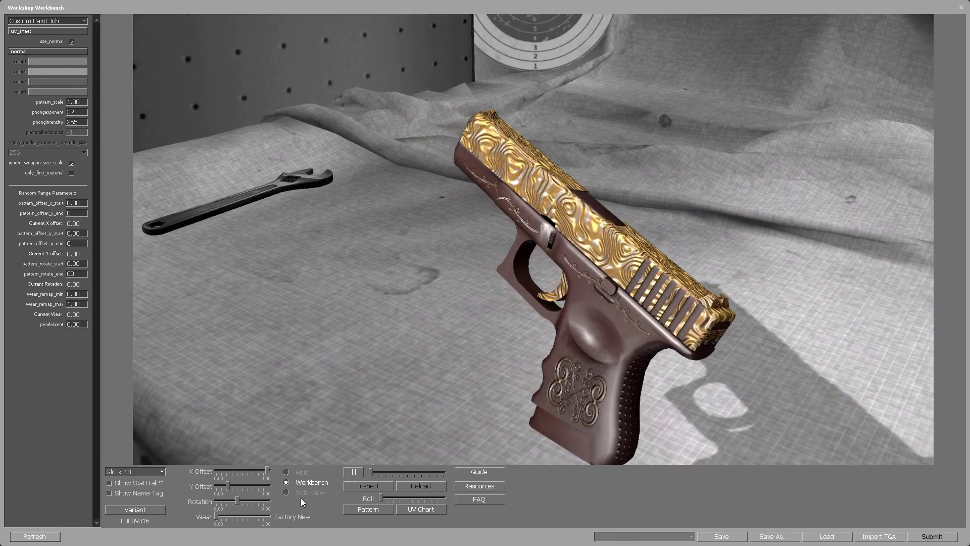
Step: Return to Side View and set phongexponent to 125 and phongintensity to 10
left_click(301, 495)
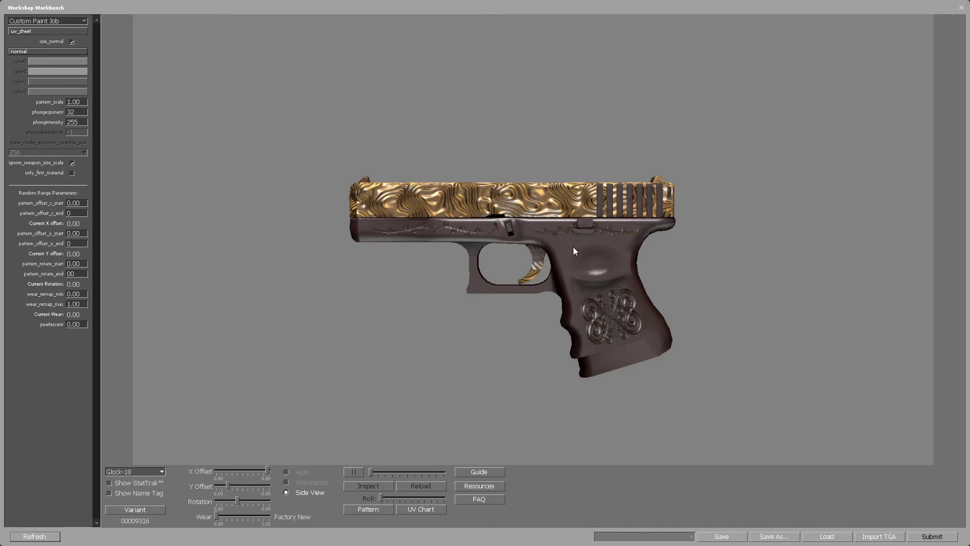
double_click(80, 111)
type("125")
key("Return")
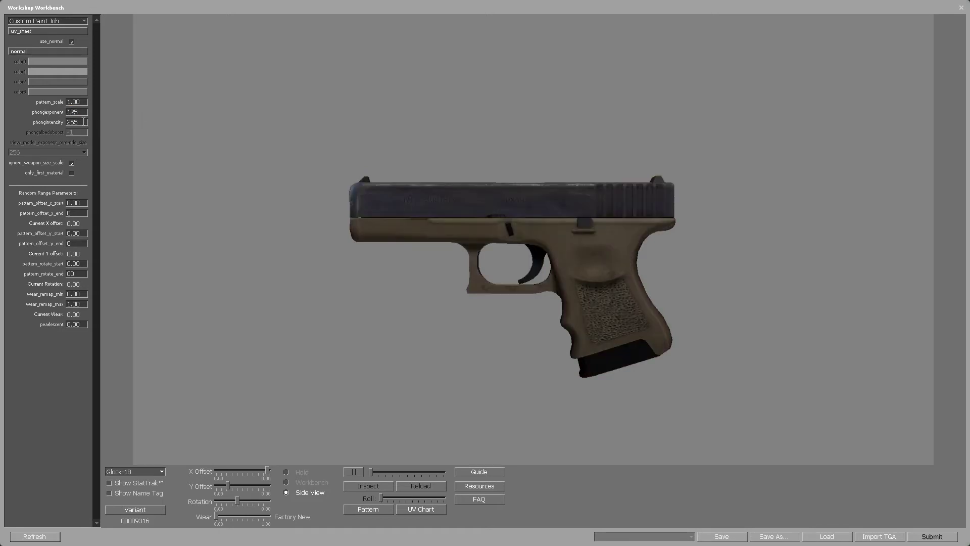
left_click_drag(84, 121, 25, 123)
type("10")
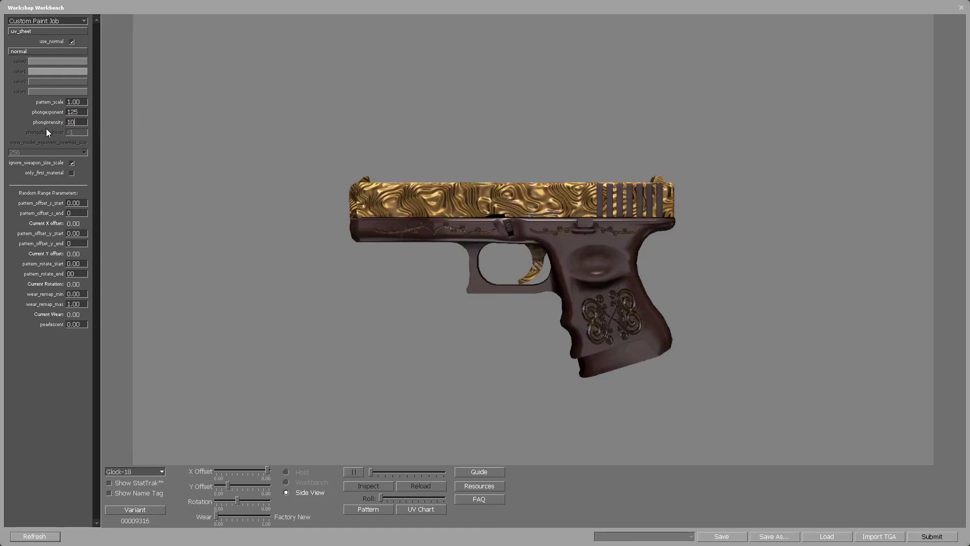
key("Return")
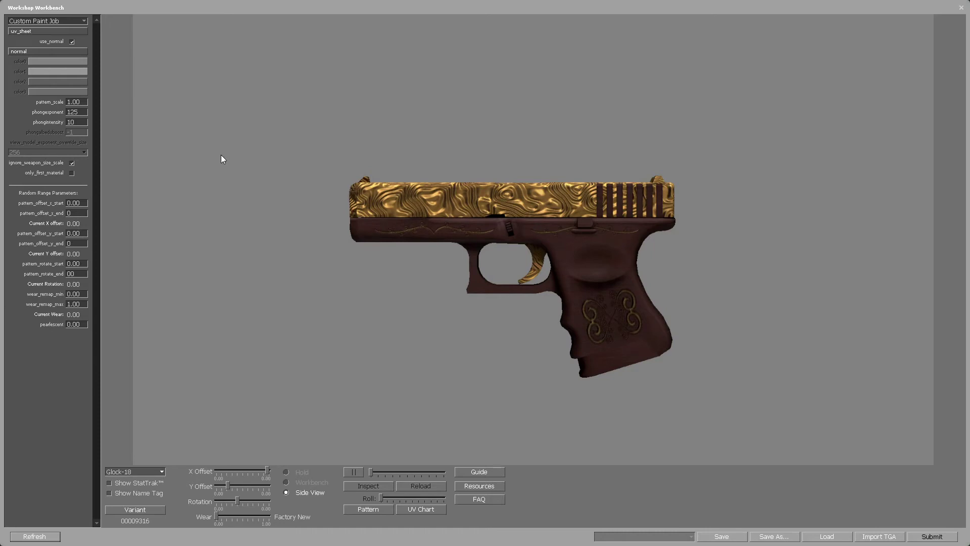
Step: Change the paint style from Custom Paint Job to Gunsmith
left_click(83, 19)
left_click(65, 110)
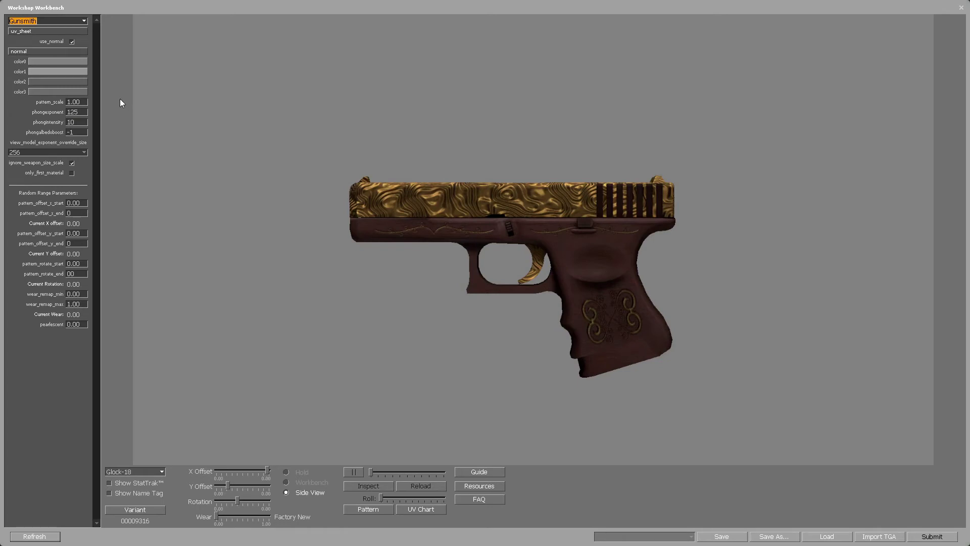
Step: Make color1 white and color3 light yellow (253, 240, 126), then preview at 1.00 Battle-Scarred wear
left_click(65, 72)
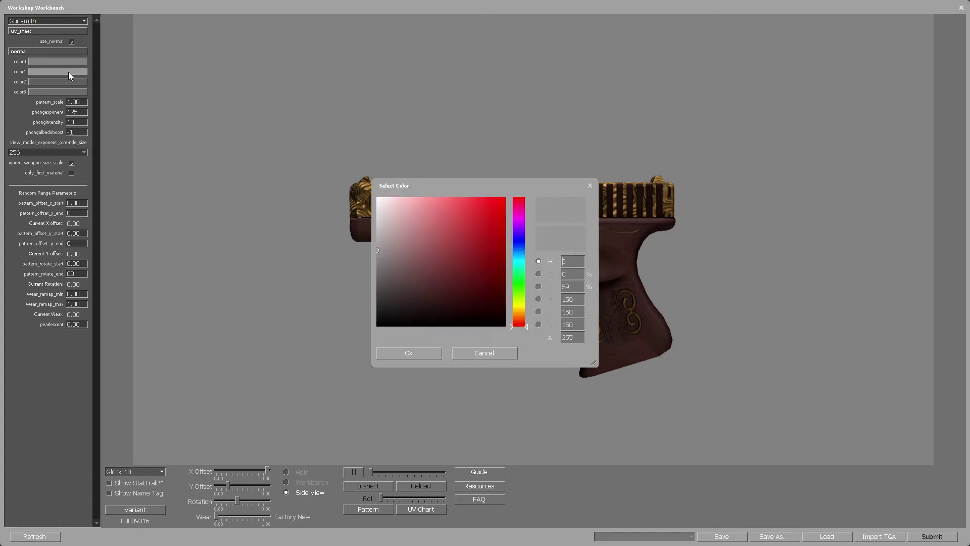
left_click_drag(382, 252, 362, 183)
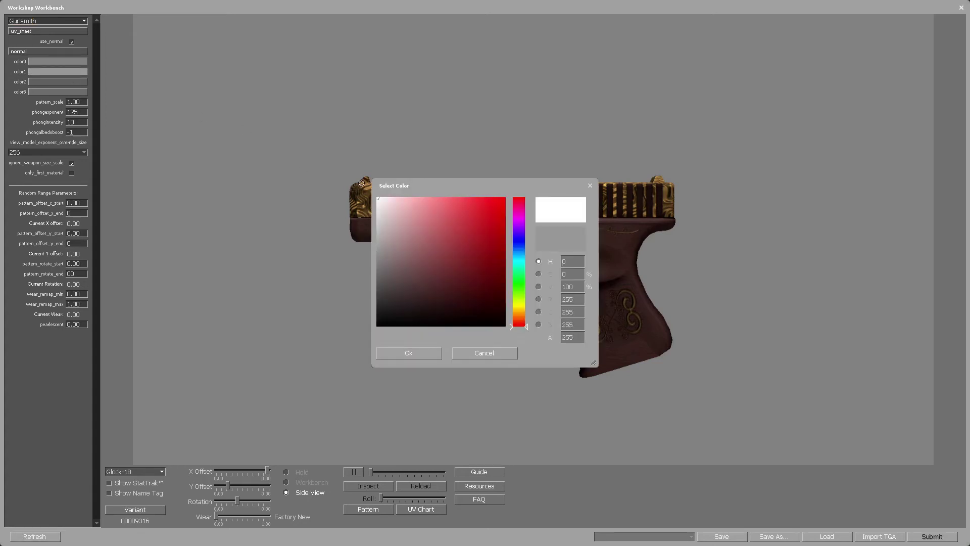
left_click(402, 351)
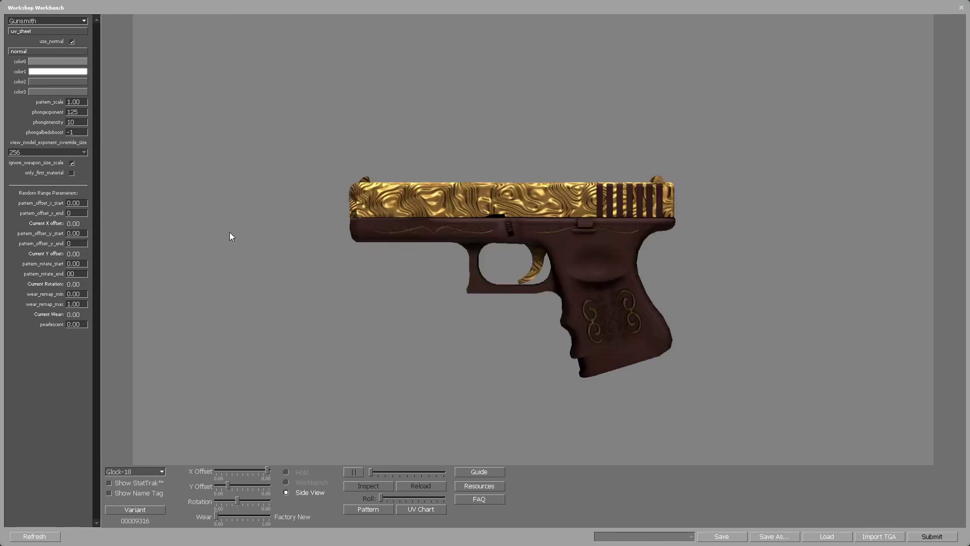
left_click(81, 92)
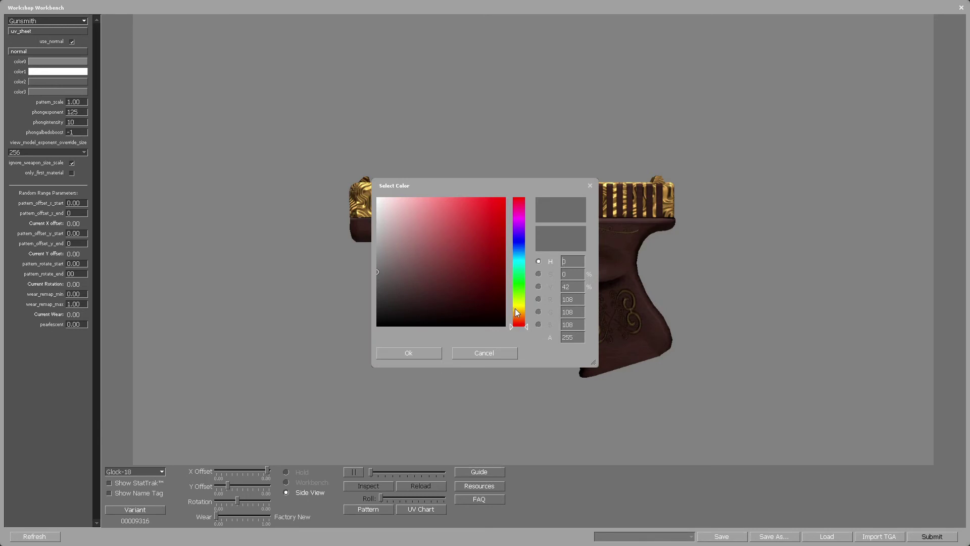
left_click(516, 308)
left_click(444, 199)
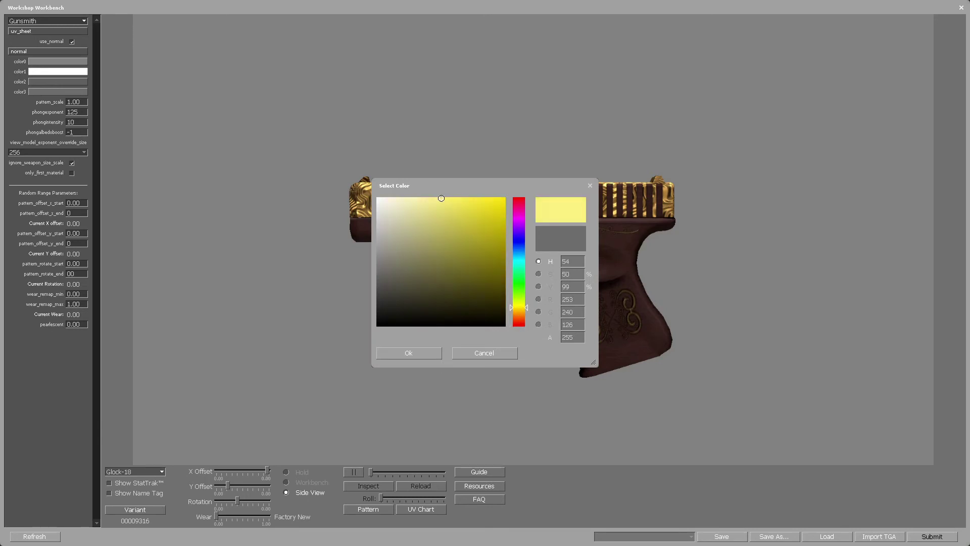
left_click(432, 356)
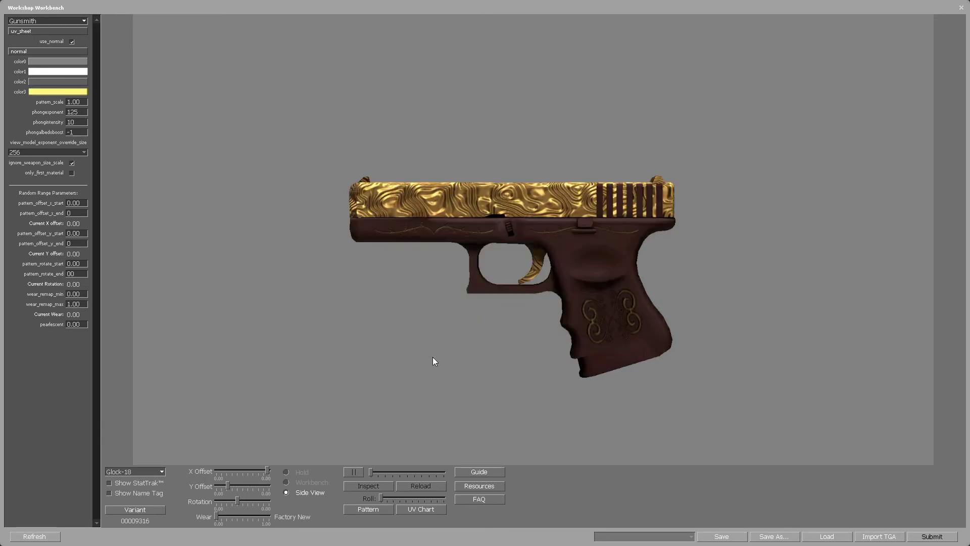
left_click_drag(249, 513, 317, 515)
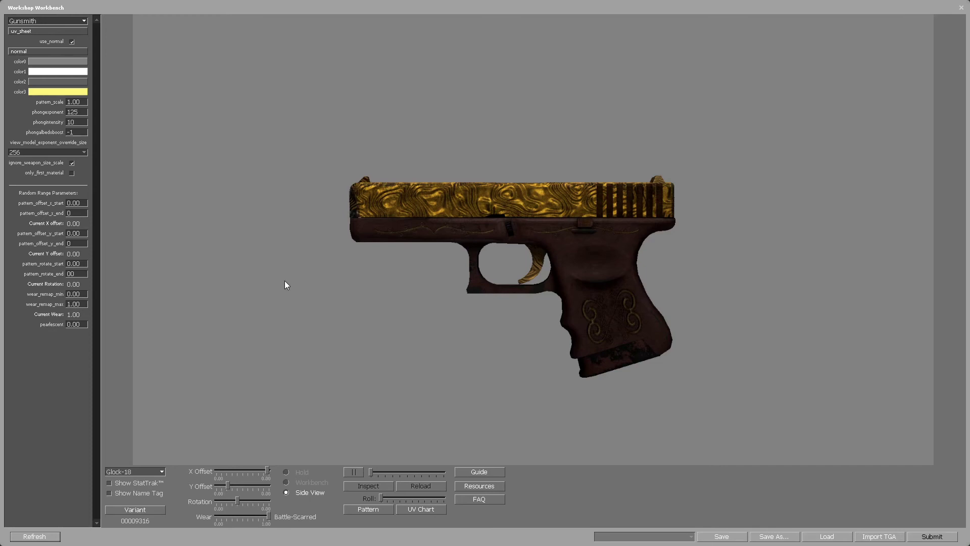
Step: Drag the Glock-18's wear slider back to 0.00 so it reads Factory New
left_click(286, 493)
left_click_drag(268, 516, 159, 509)
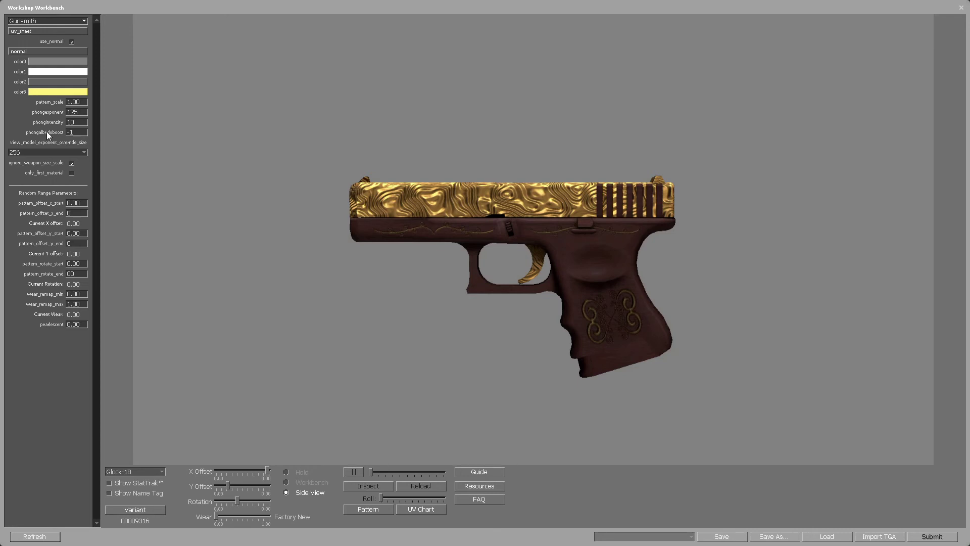
Step: Try phongalbedoboost at 100, settle on 5, and show the gold Glock on the workbench
left_click_drag(83, 129, 39, 130)
type("100")
key("Return")
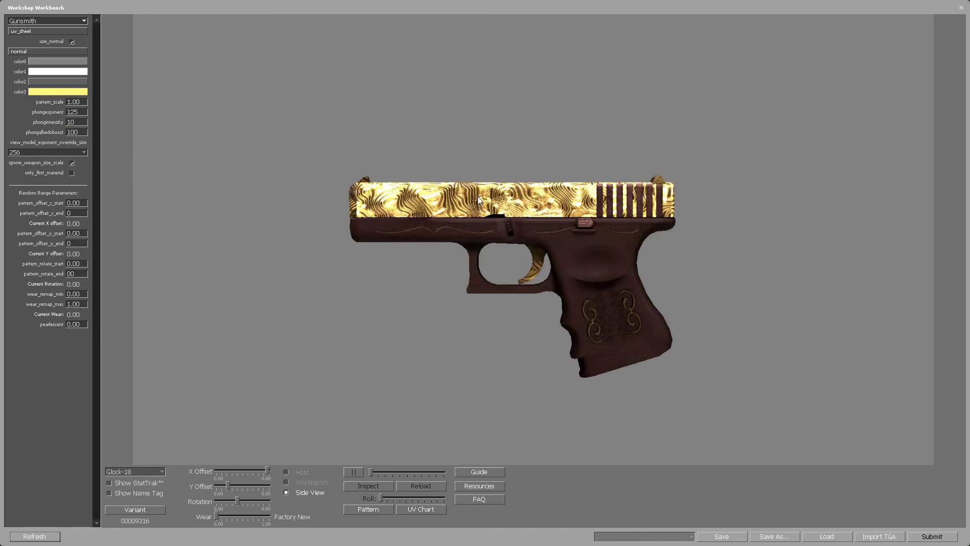
left_click_drag(88, 132, 21, 131)
type("5")
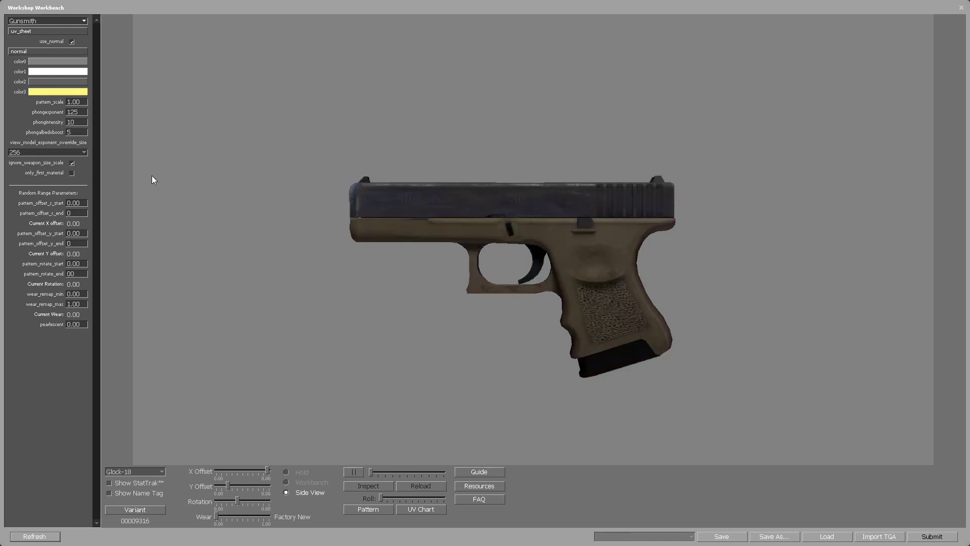
left_click(291, 483)
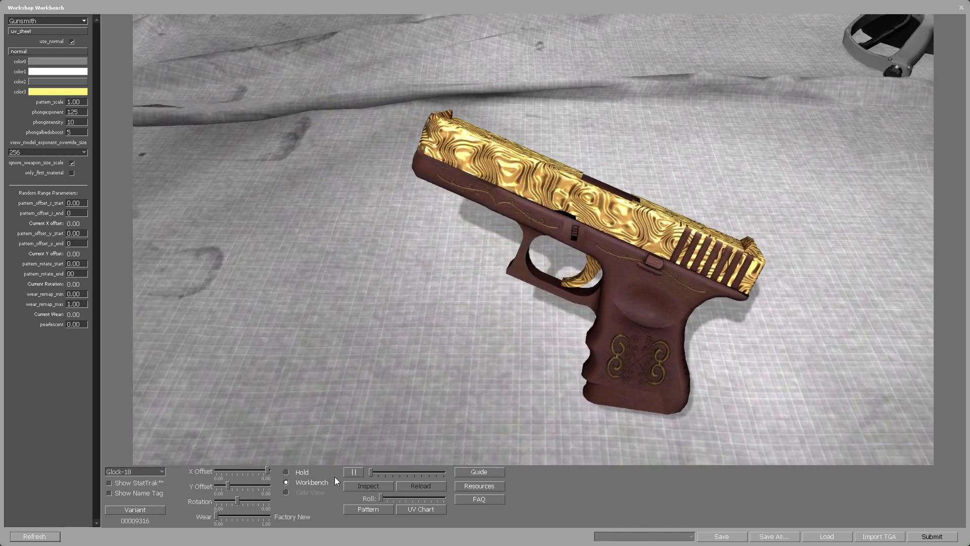
Step: Pause the preview camera, then turn use_normal off and back on to compare
left_click(353, 472)
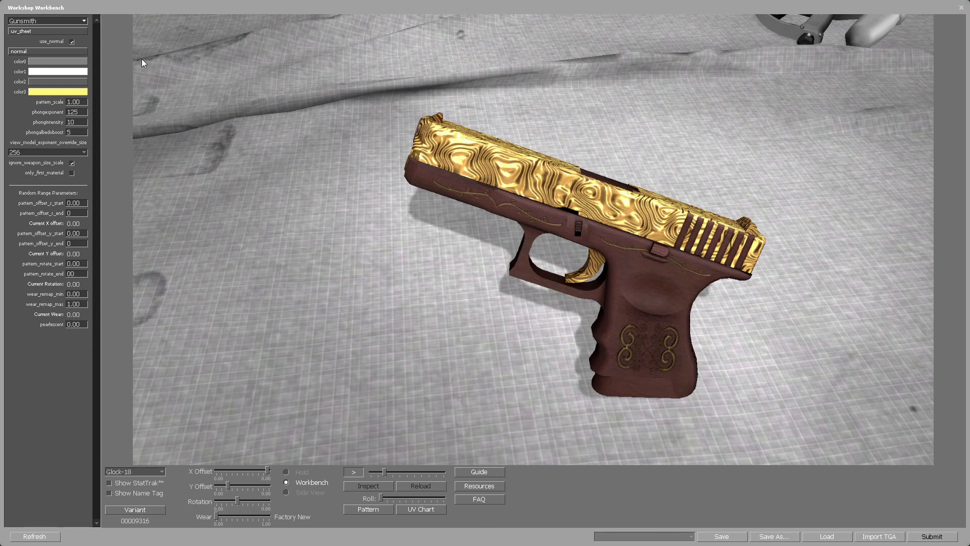
left_click(72, 42)
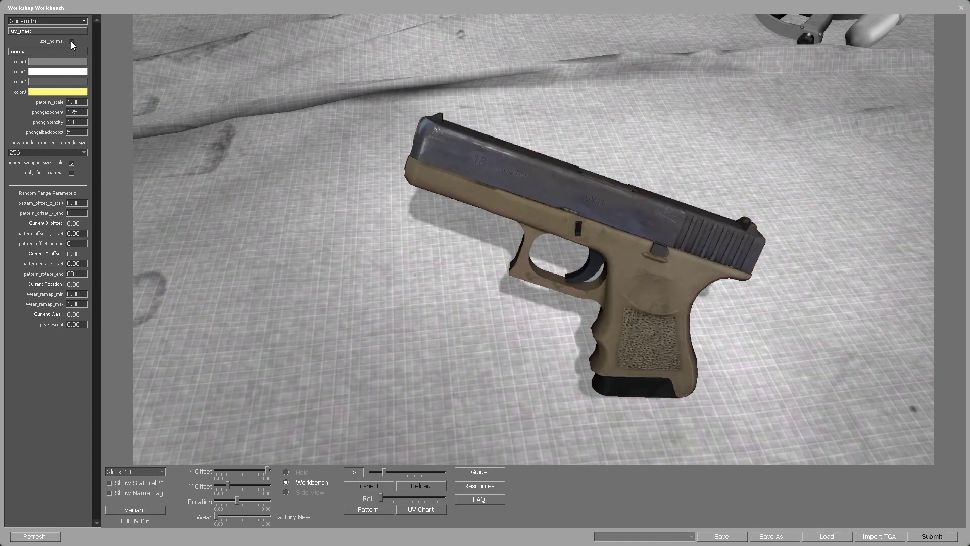
left_click(71, 41)
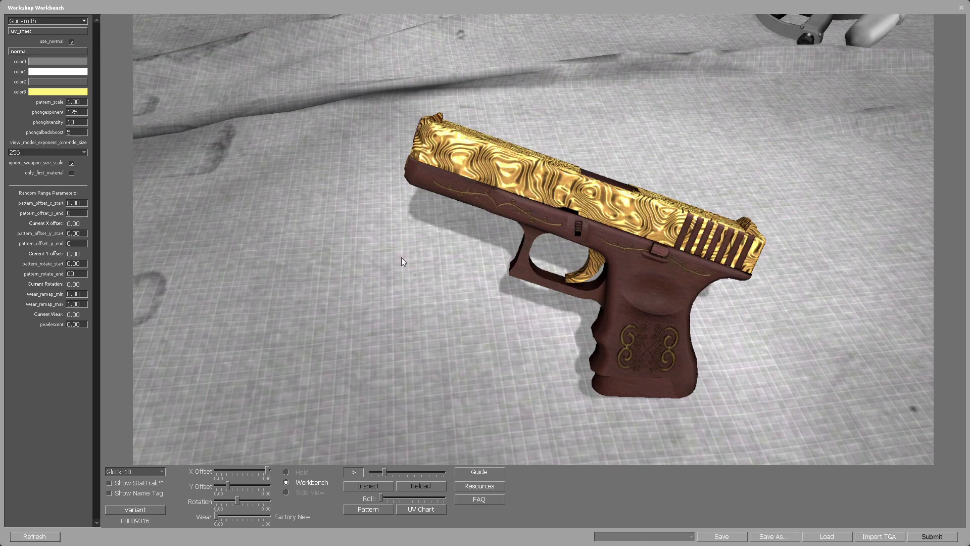
Step: Save the Gunsmith Glock settings as glock_ext.txt, then load that file back in
left_click(723, 537)
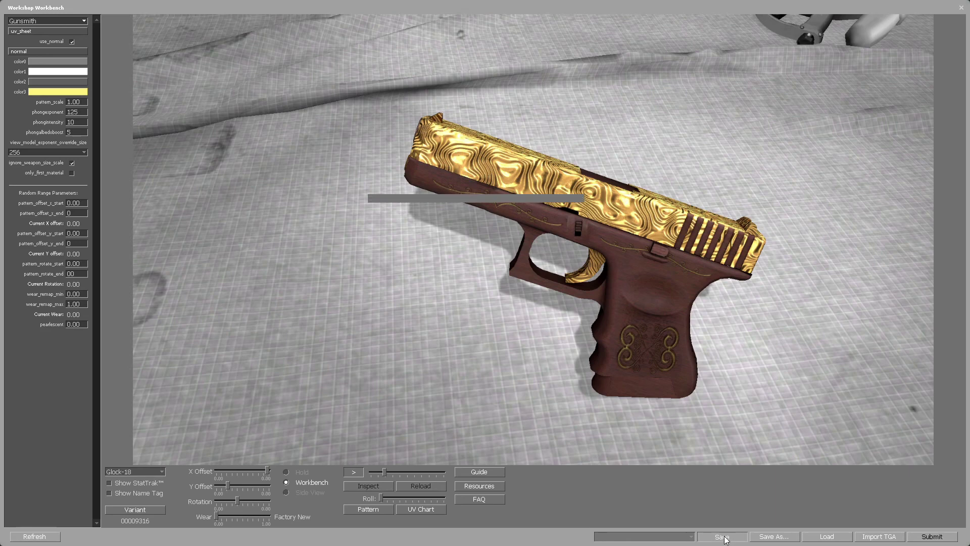
left_click(612, 342)
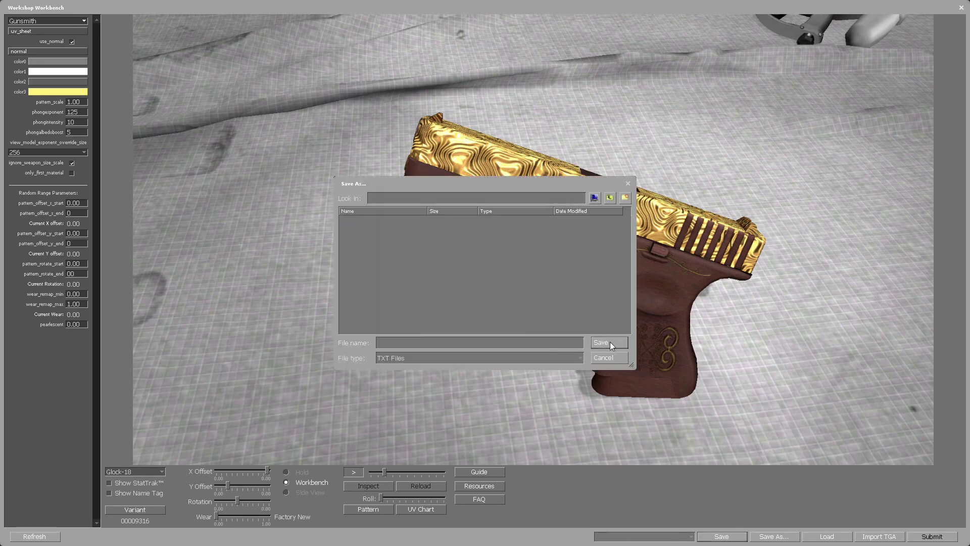
left_click(524, 340)
type("glock_ext")
left_click(600, 343)
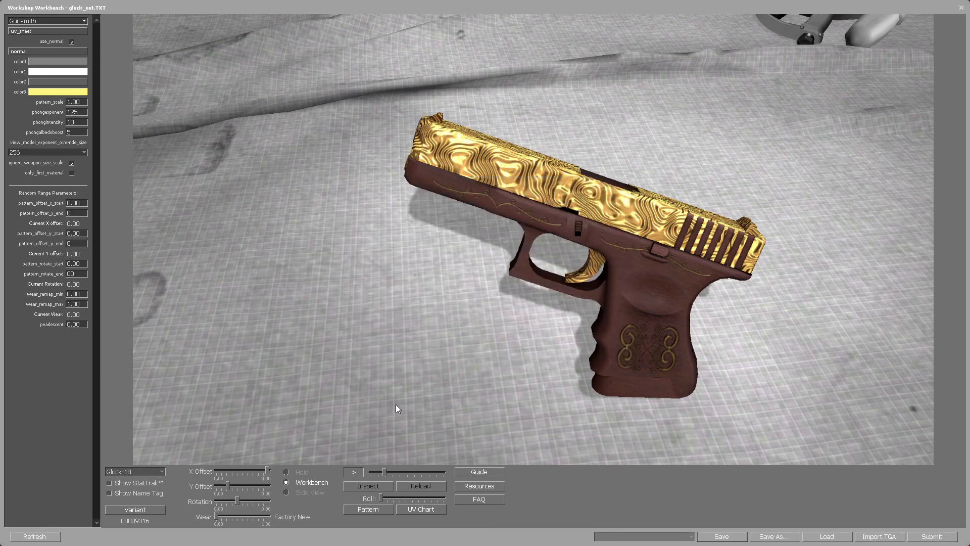
left_click(819, 537)
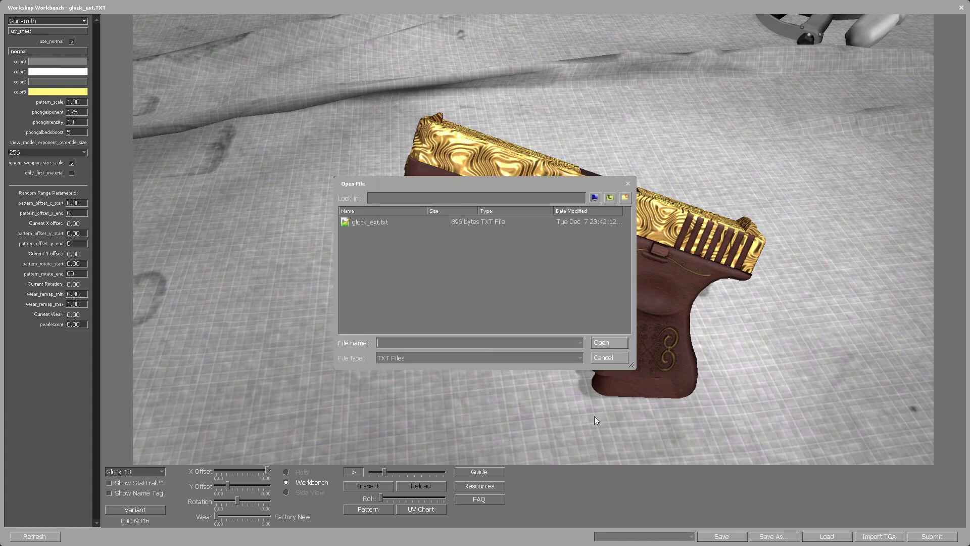
double_click(369, 221)
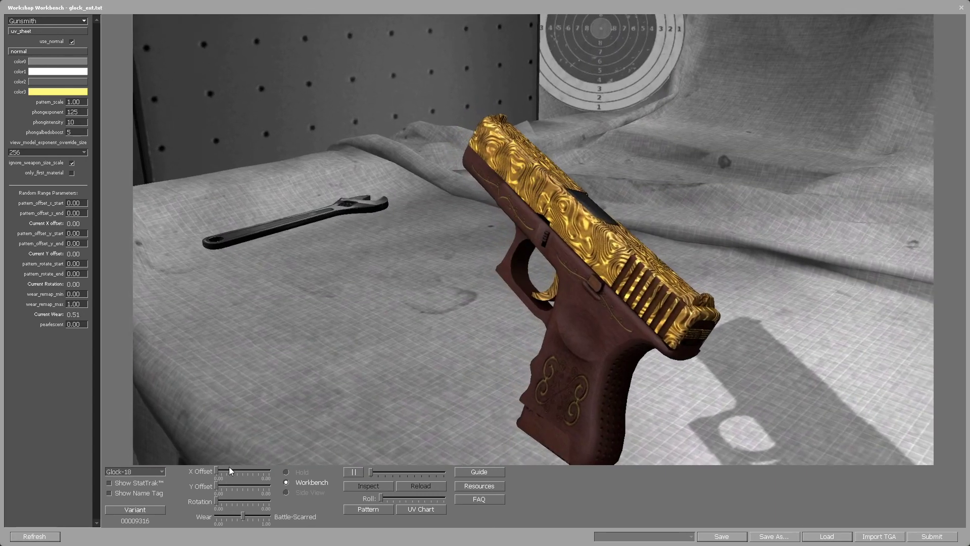